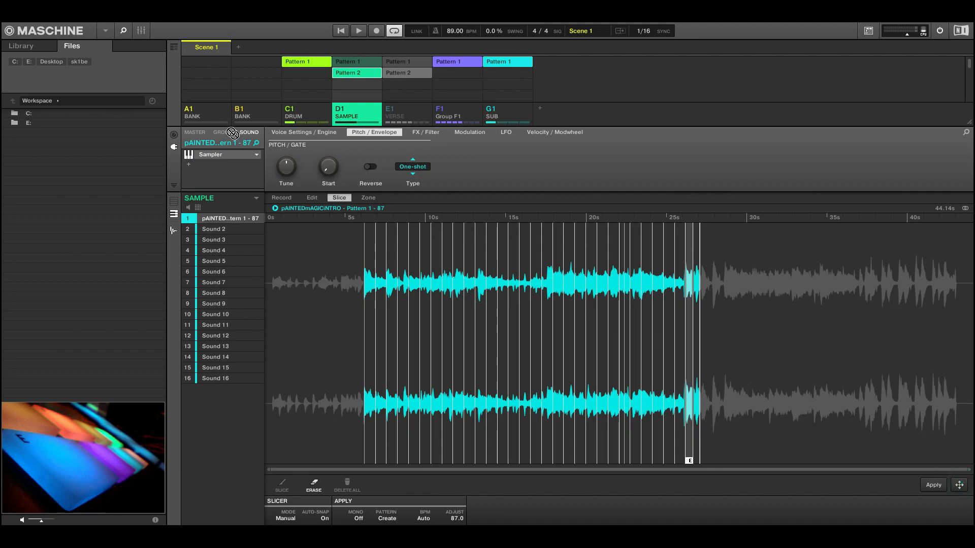
- Apply the sliced sample to bank group A1 and delete all the generated notes from its Pattern 1
left_click(212, 116)
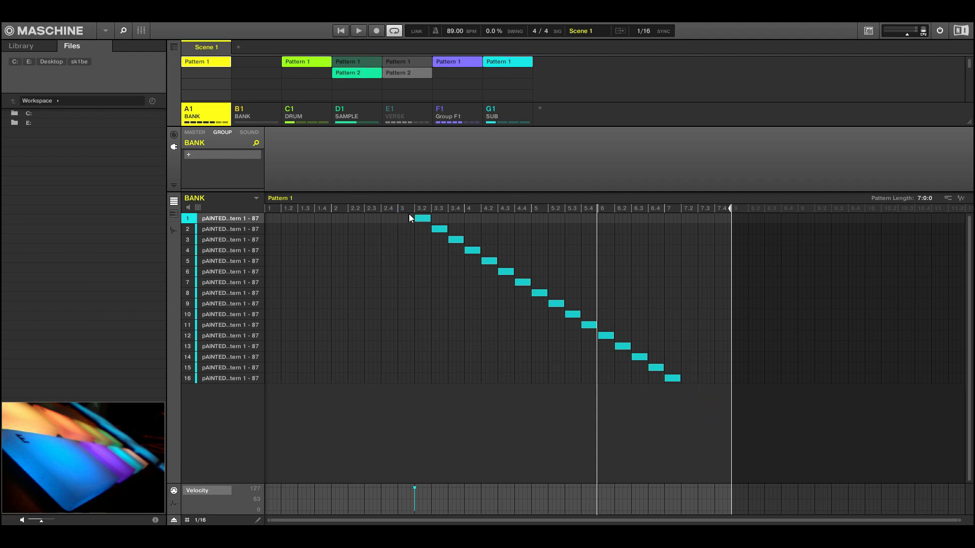
left_click_drag(405, 217, 759, 465)
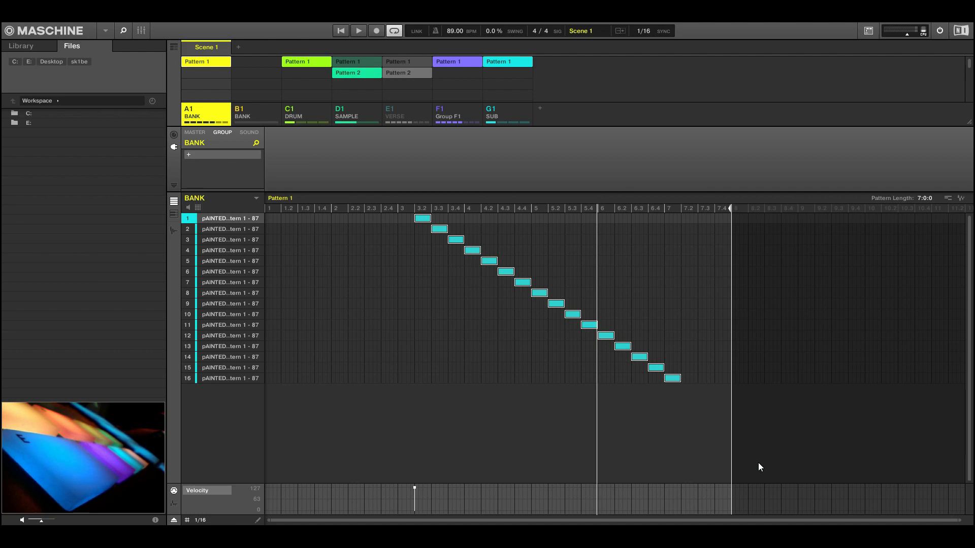
key("Delete")
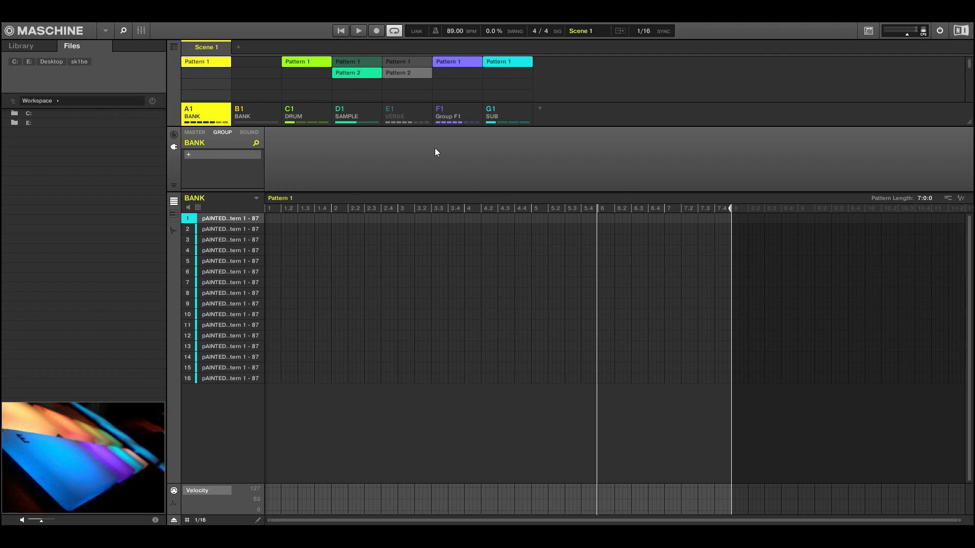
- Apply the SAMPLE group's slices to its Sound 2 slot and review the generated notes in the piano roll
left_click(367, 110)
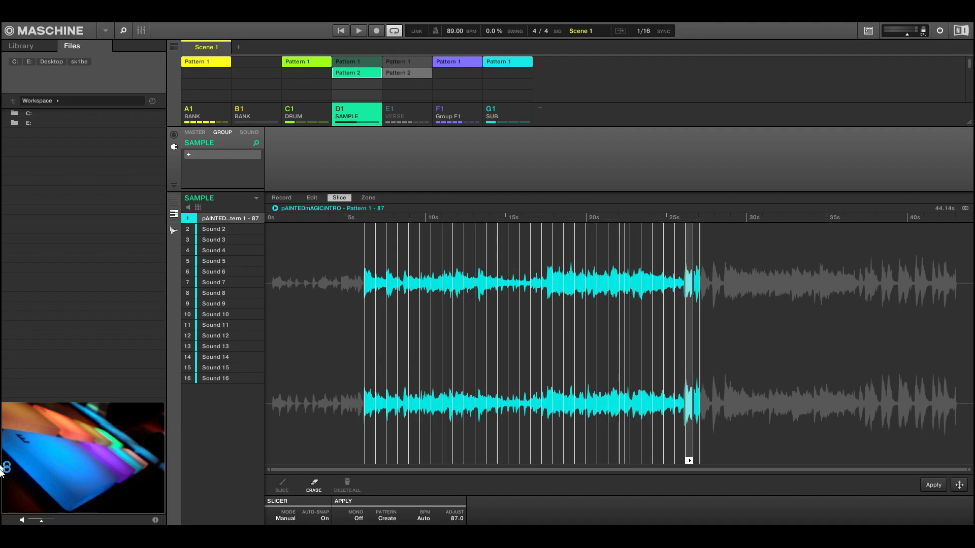
mouse_move(959, 485)
left_mouse_down()
mouse_move(842, 428)
mouse_move(235, 255)
mouse_move(227, 230)
left_mouse_up()
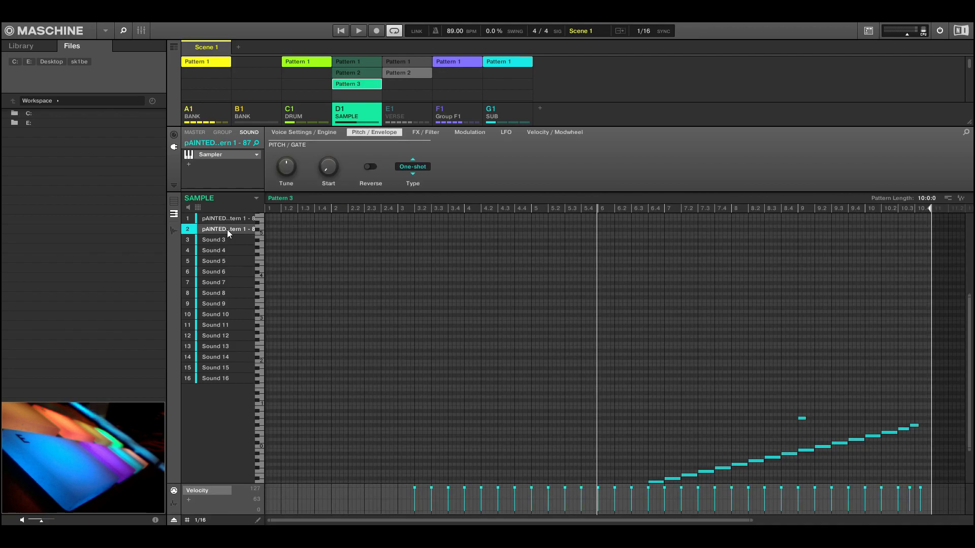
left_click_drag(969, 318, 969, 347)
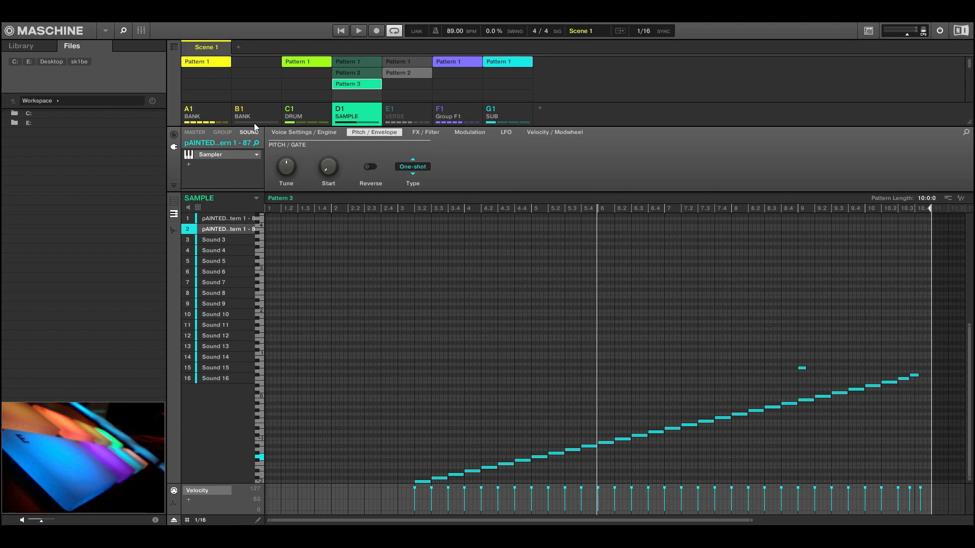
- Examine sound 6 of Group F1 and its play range in the sample editor
left_click(468, 117)
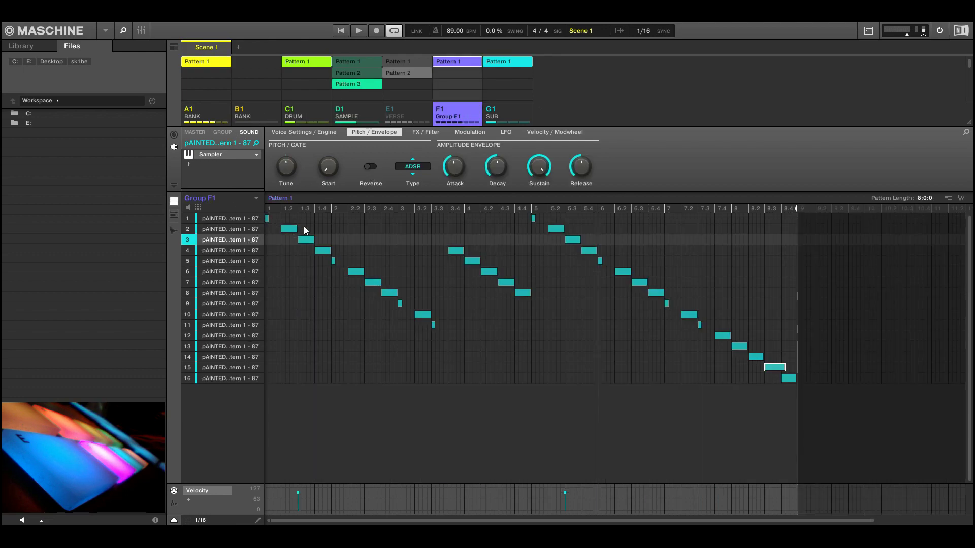
left_click(229, 273)
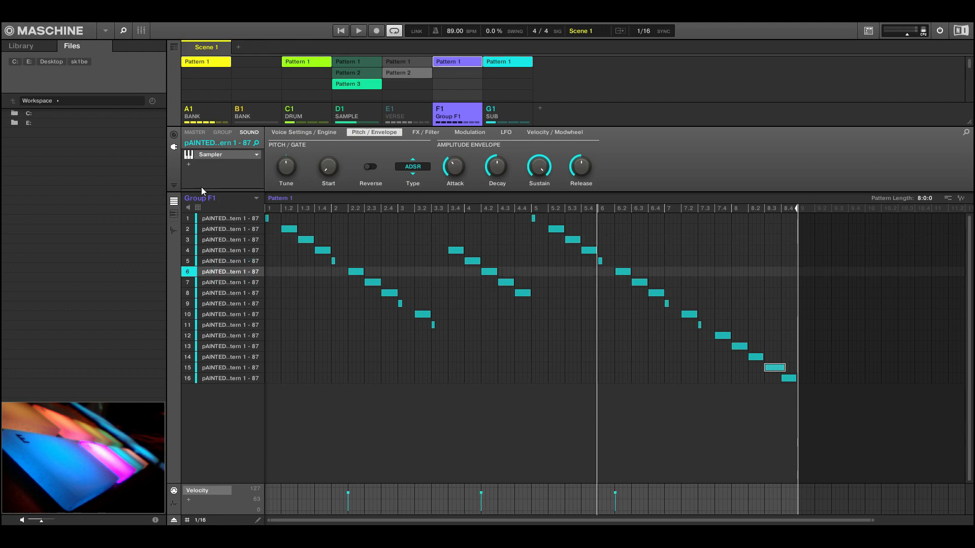
right_click(188, 161)
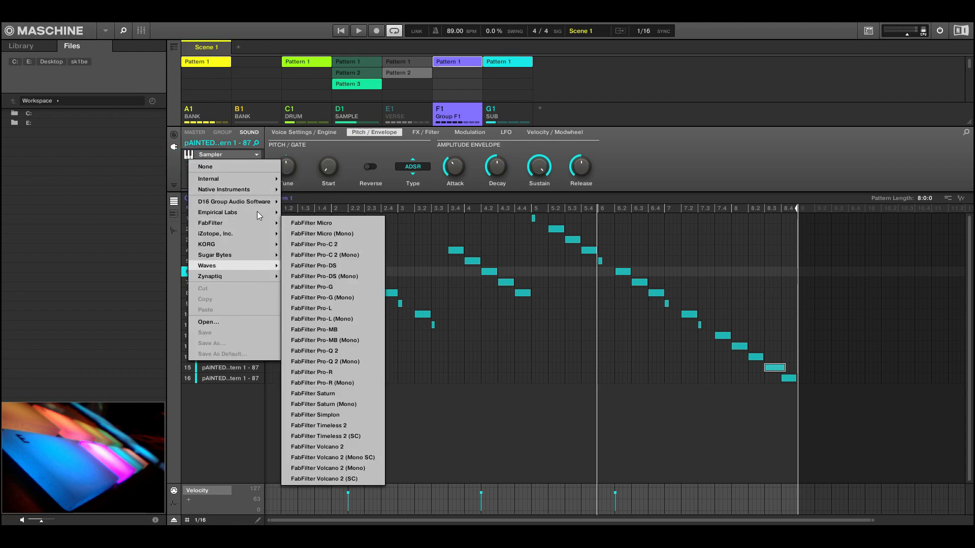
left_click(686, 162)
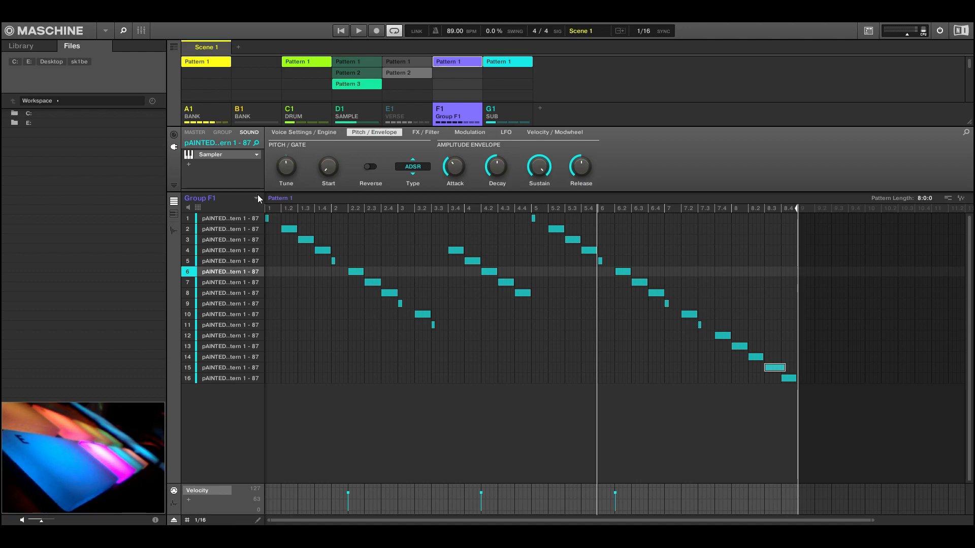
key("ctrl+e")
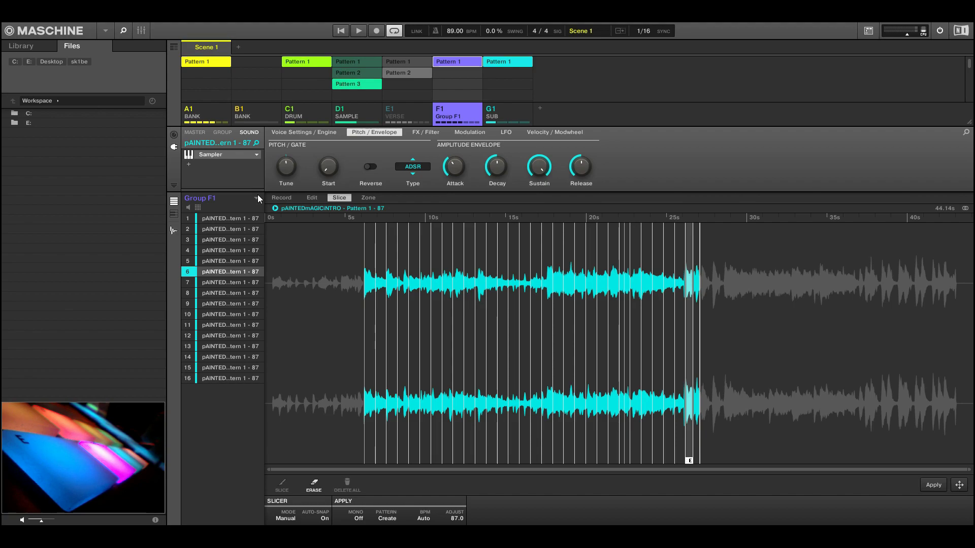
key("F2")
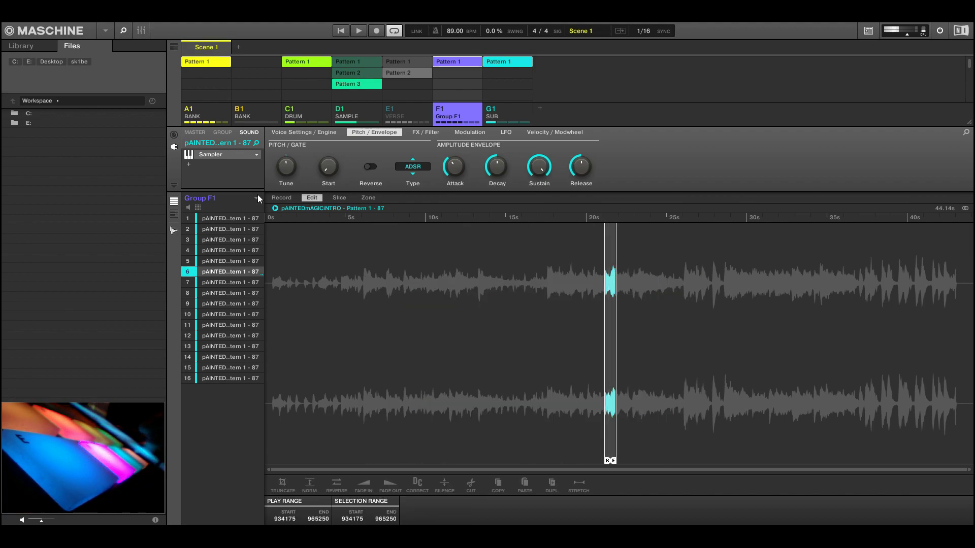
key("ctrl+r")
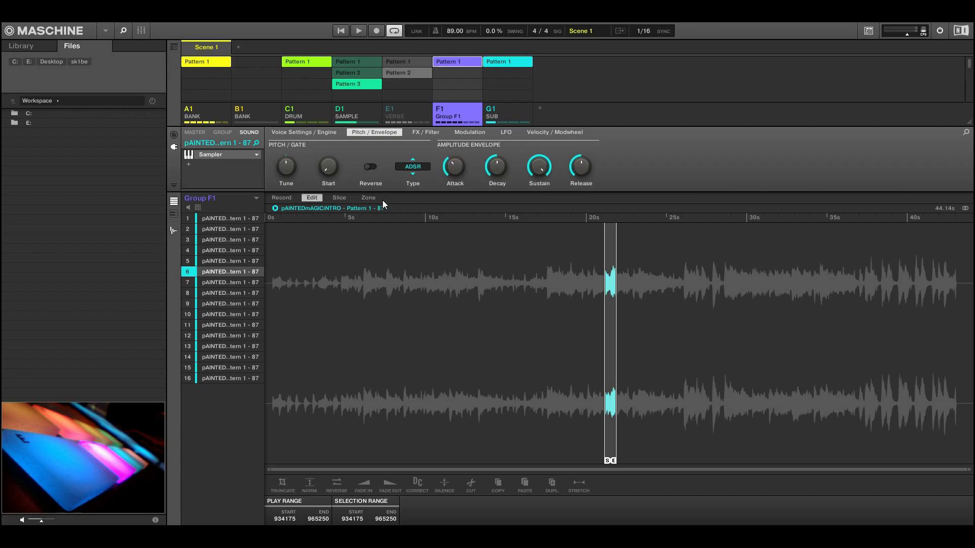
- Check bank groups A1 and B1, and open the SAMPLE group's first sound in the slicer
left_click(217, 117)
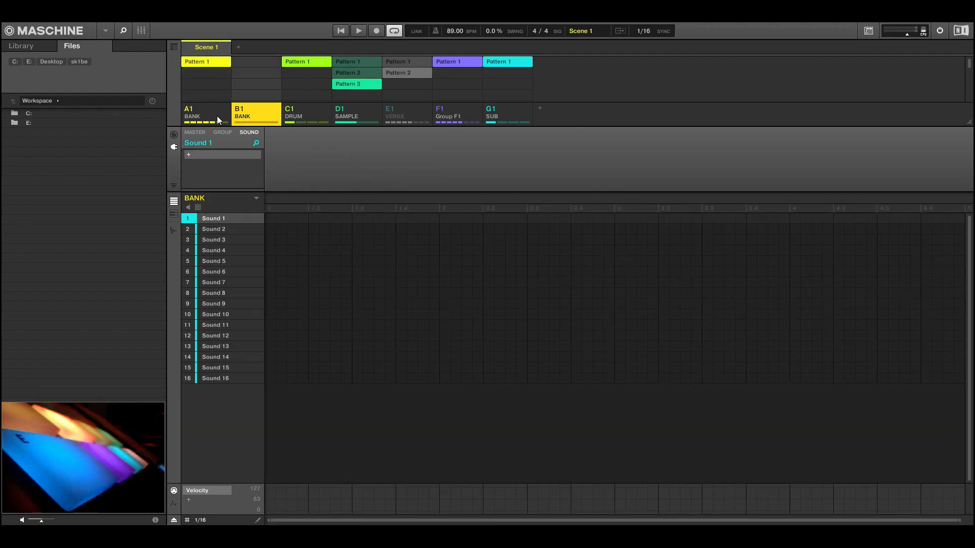
left_click(217, 117)
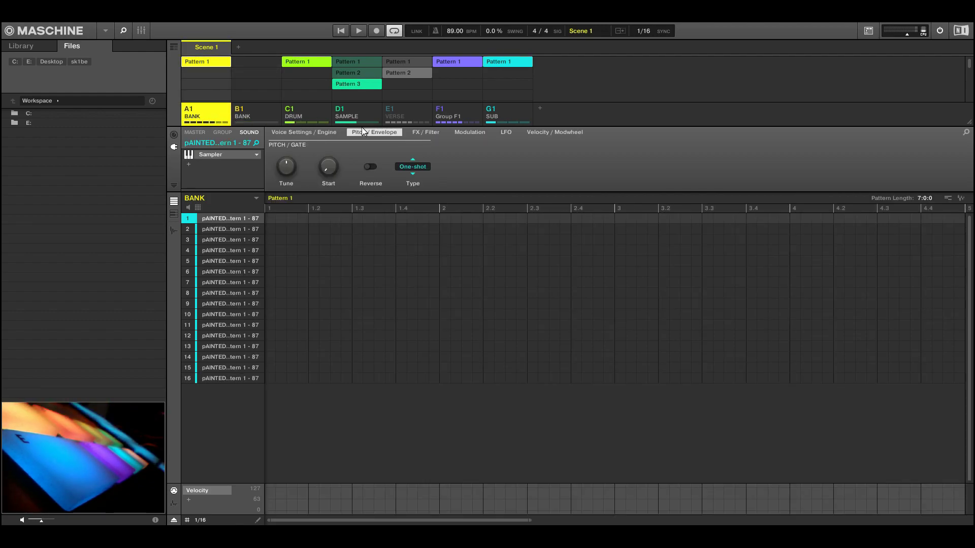
left_click(272, 111)
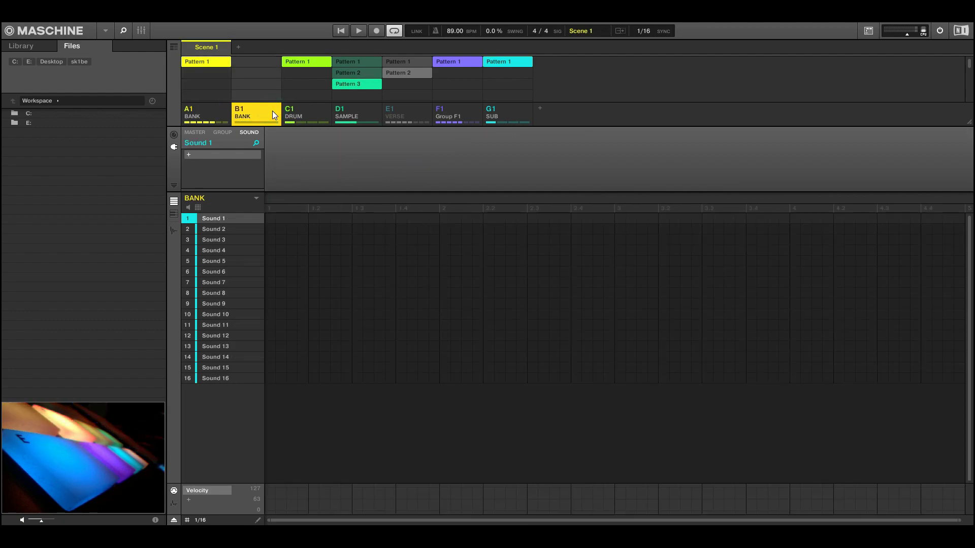
left_click(370, 116)
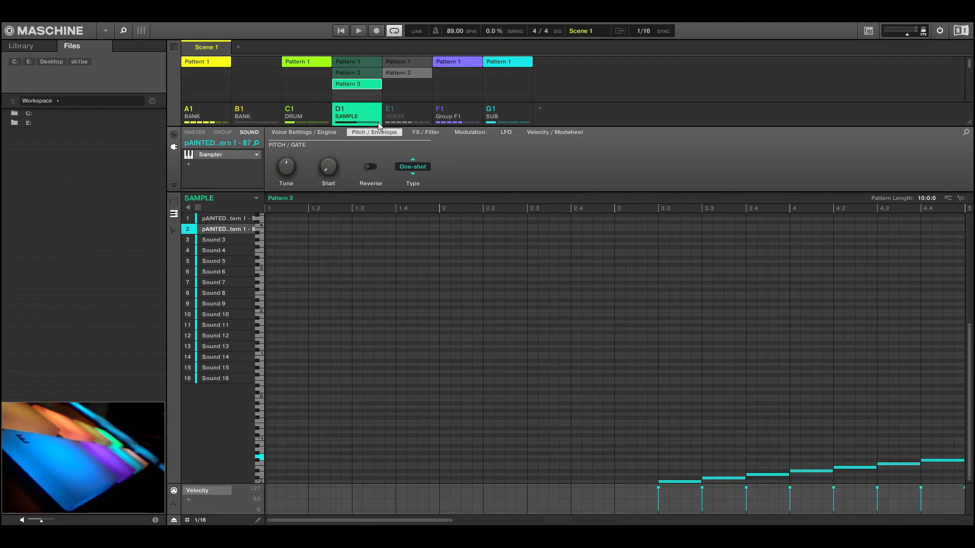
left_click(229, 220)
double_click(236, 222)
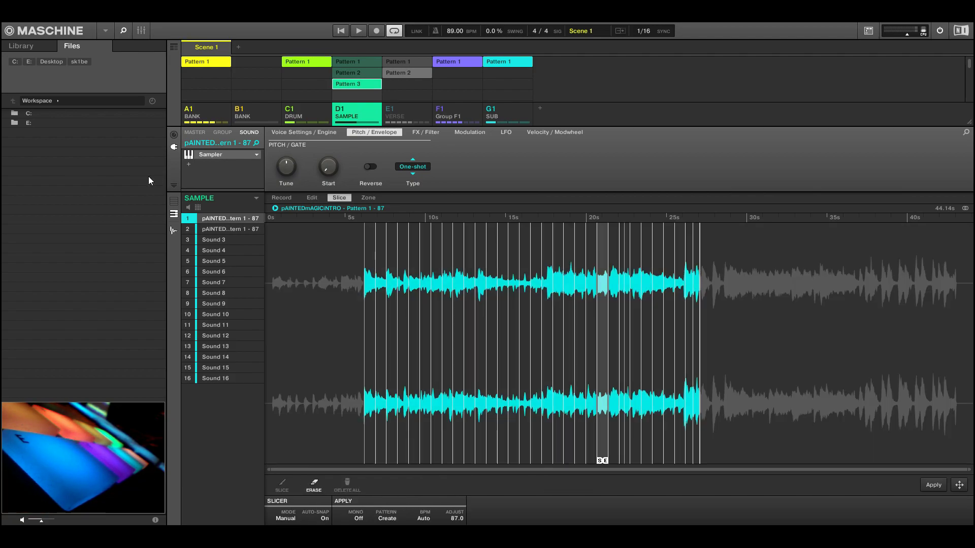
- Try erasing every slice after about 17 seconds, keeping only the first 16 slices, and audition the last ones
left_click(551, 309)
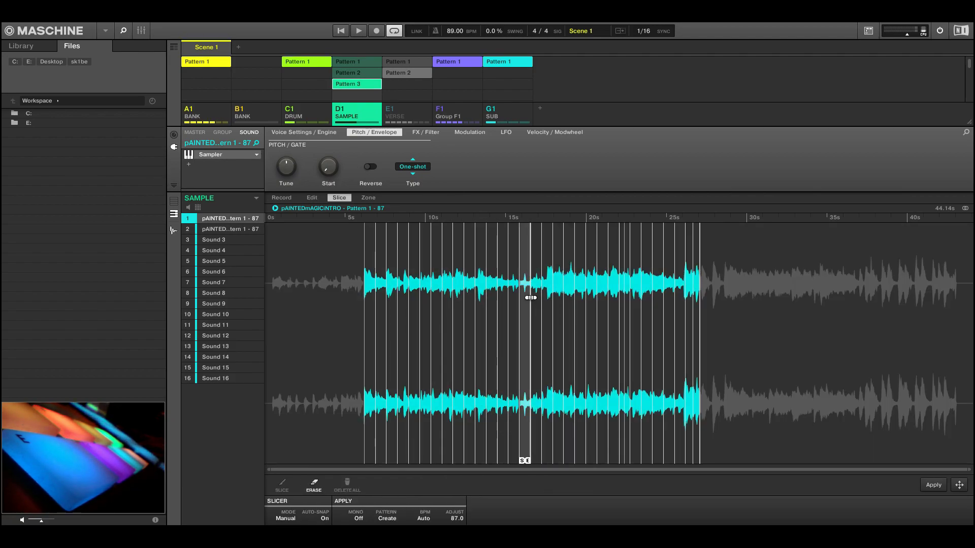
left_click(540, 294)
left_click(540, 294)
left_click(538, 295)
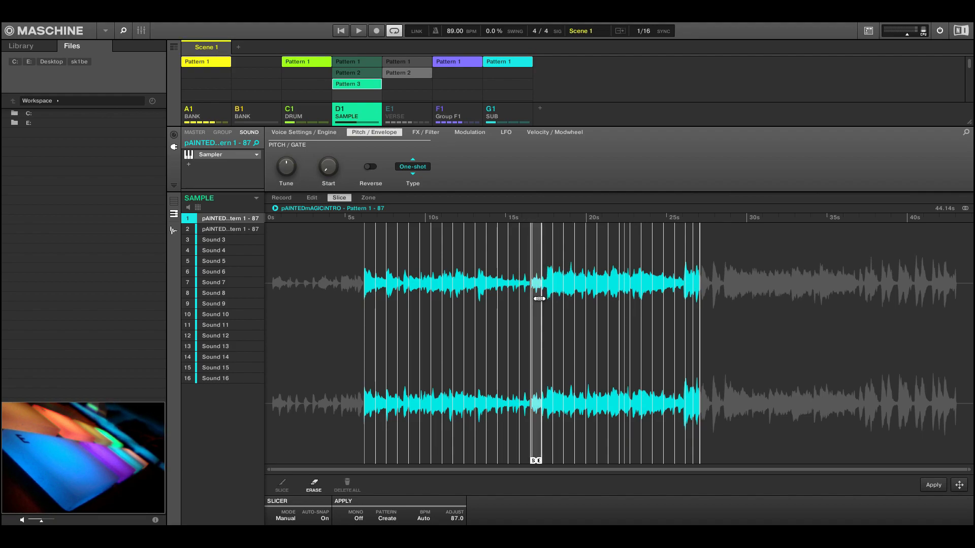
mouse_move(742, 283)
left_mouse_down()
mouse_move(551, 291)
mouse_move(718, 294)
mouse_move(615, 295)
left_mouse_up()
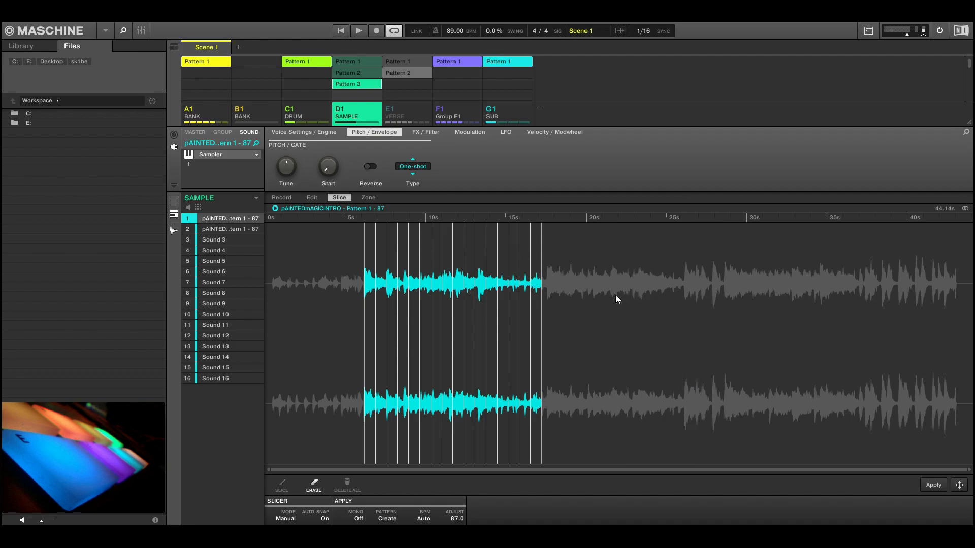
left_click(527, 284)
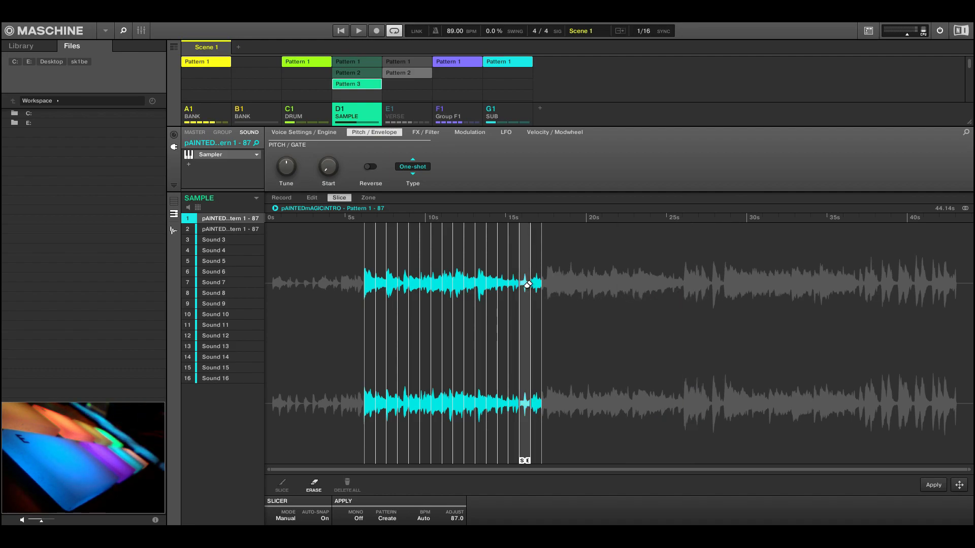
left_click(502, 388)
left_click(514, 387)
- Apply the first 16 slices to bank group A1 and delete the generated notes from Pattern 2
left_click_drag(959, 485, 211, 118)
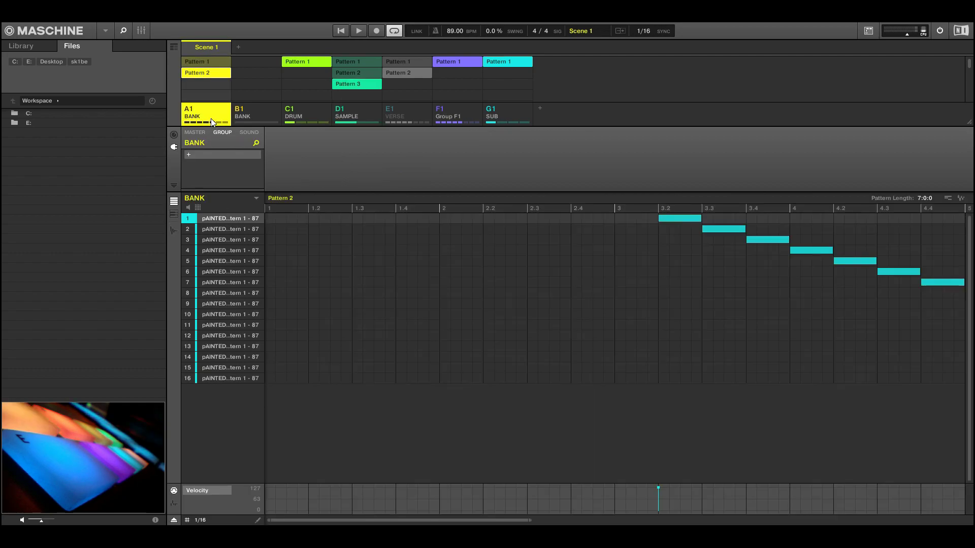
double_click(491, 522)
left_click_drag(736, 216, 265, 386)
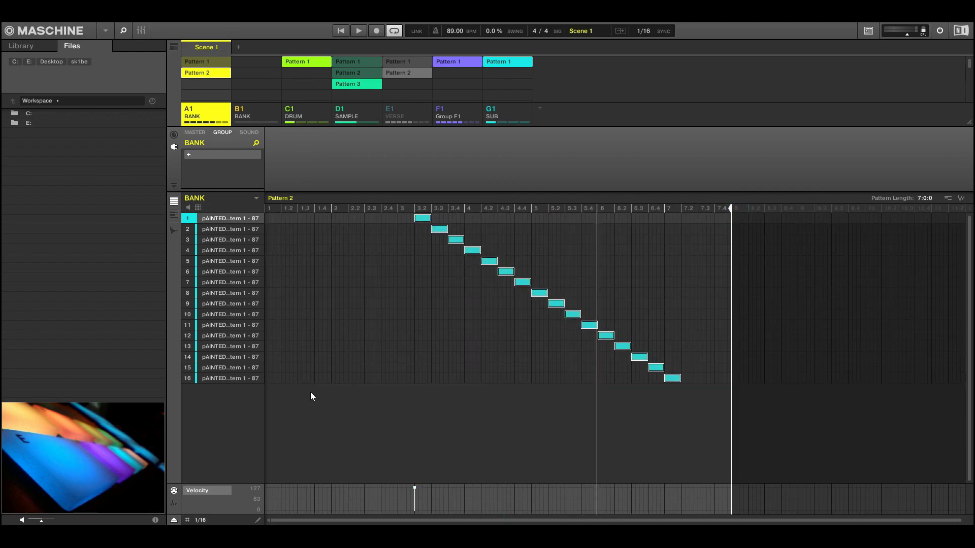
key("Delete")
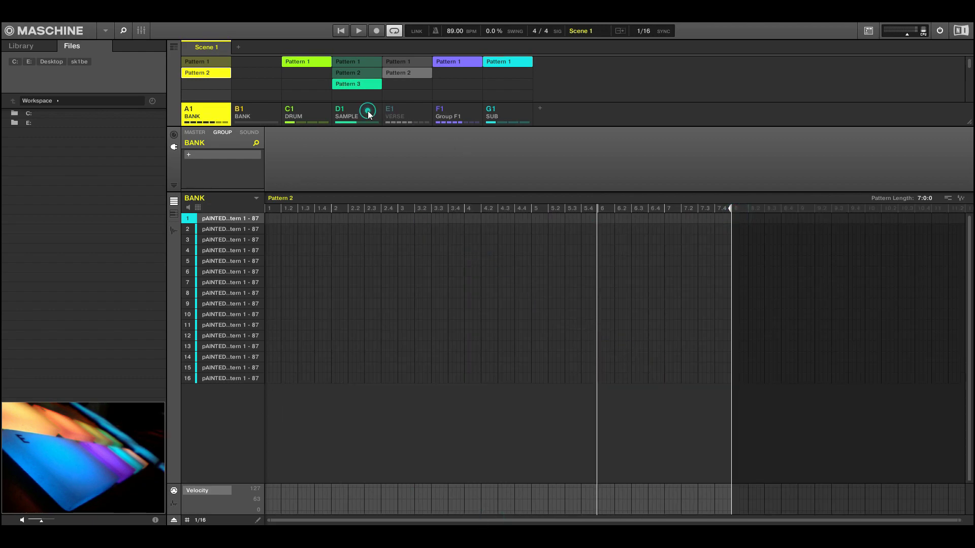
- Erase the first half of the SAMPLE group's slices, keeping those from about 15.5 seconds onward
left_click(367, 111)
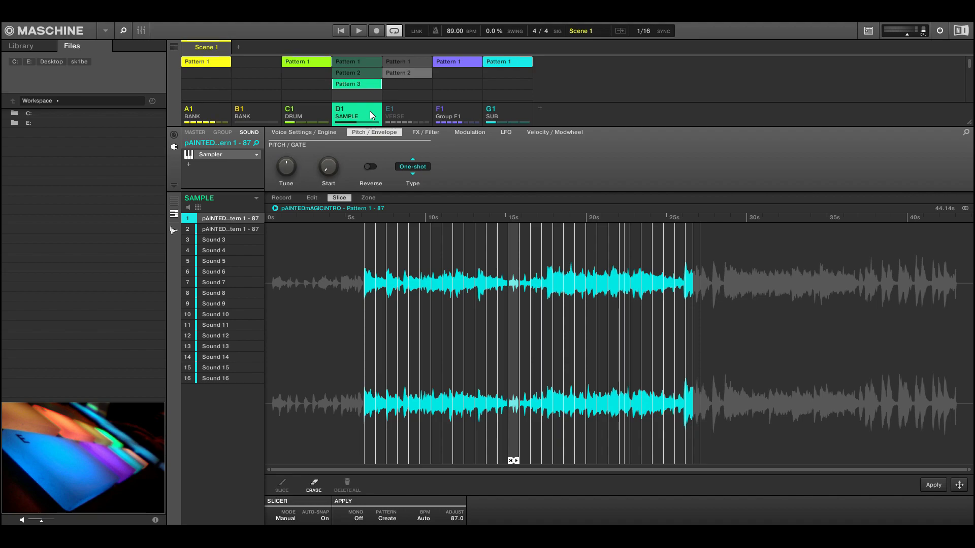
left_click(528, 297)
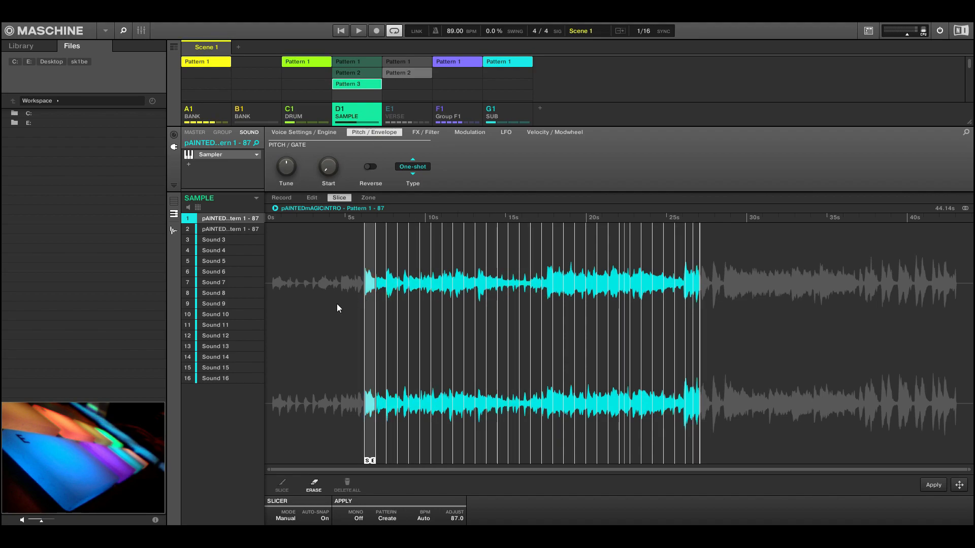
mouse_move(337, 307)
left_mouse_down()
mouse_move(517, 302)
mouse_move(375, 307)
left_mouse_up()
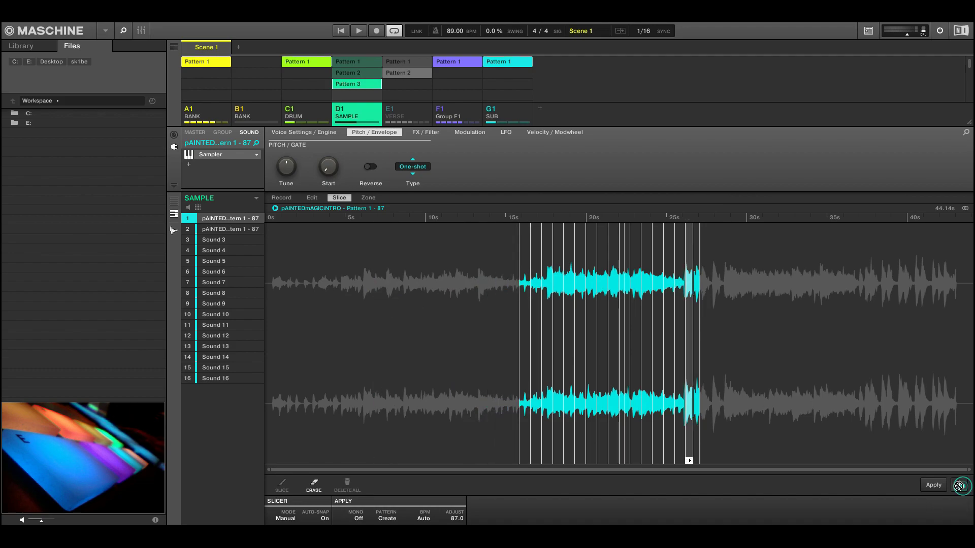
- Apply the remaining slices to bank group B1 and delete all the generated notes from its Pattern 1
left_click_drag(959, 486, 260, 111)
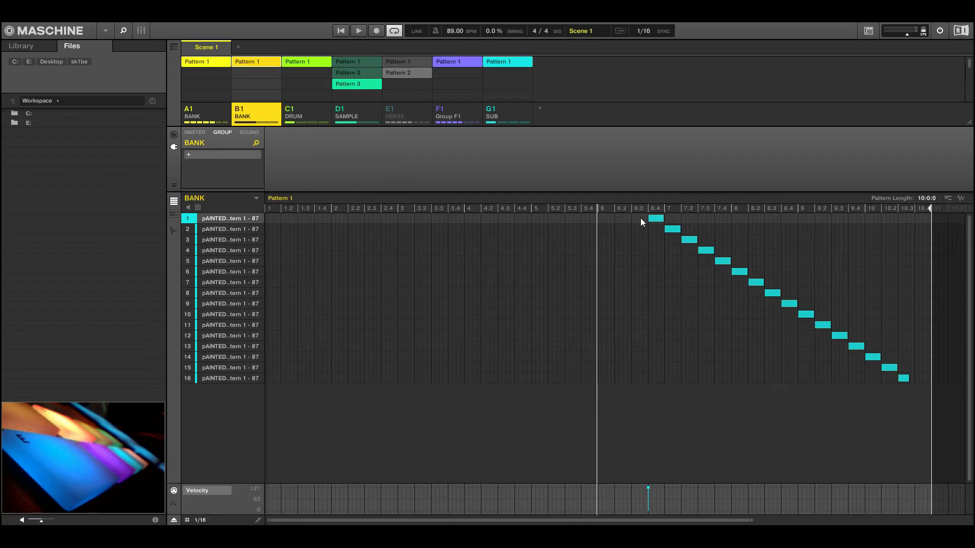
left_click_drag(640, 218, 928, 421)
key("Delete")
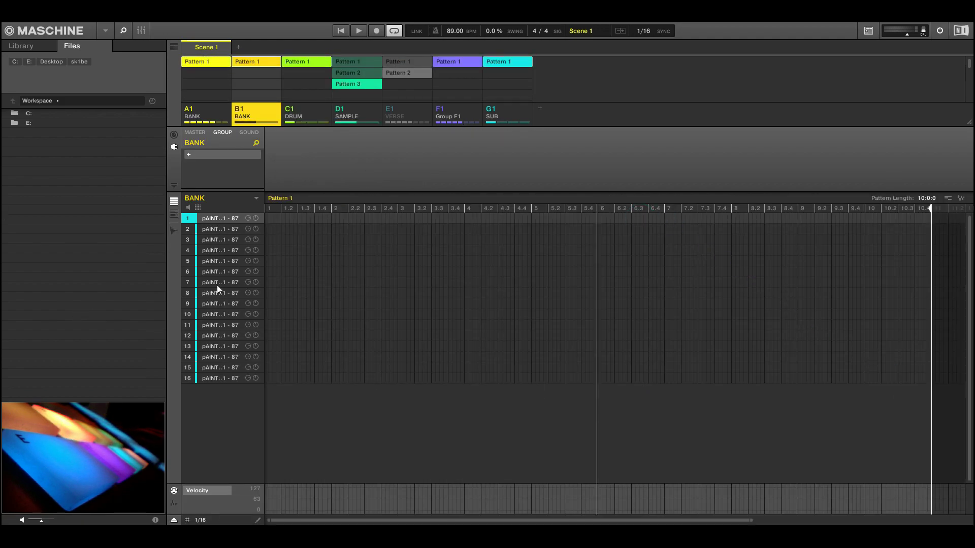
- Select all 16 sounds in bank group B1 and assign them to choke group 1
left_click(215, 379, "shift")
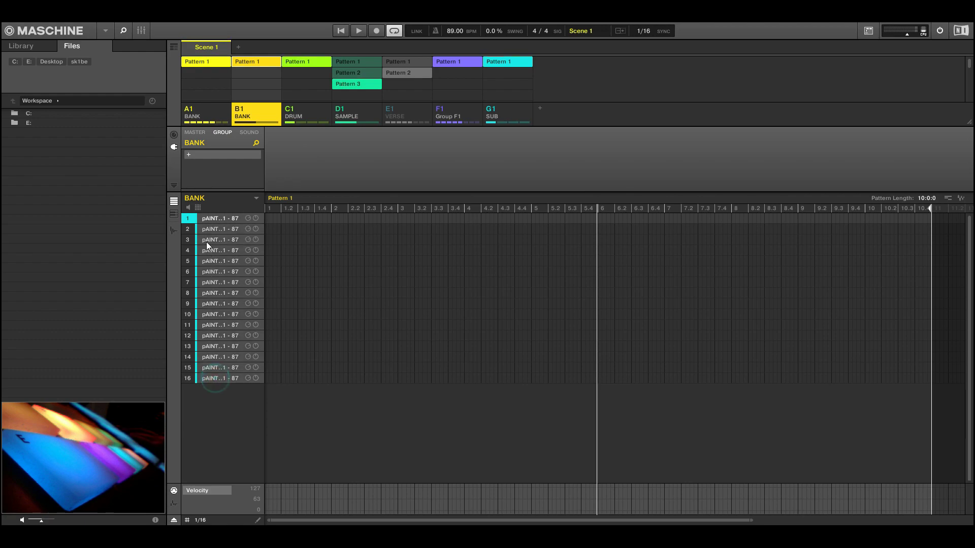
left_click(199, 207)
left_click(220, 285)
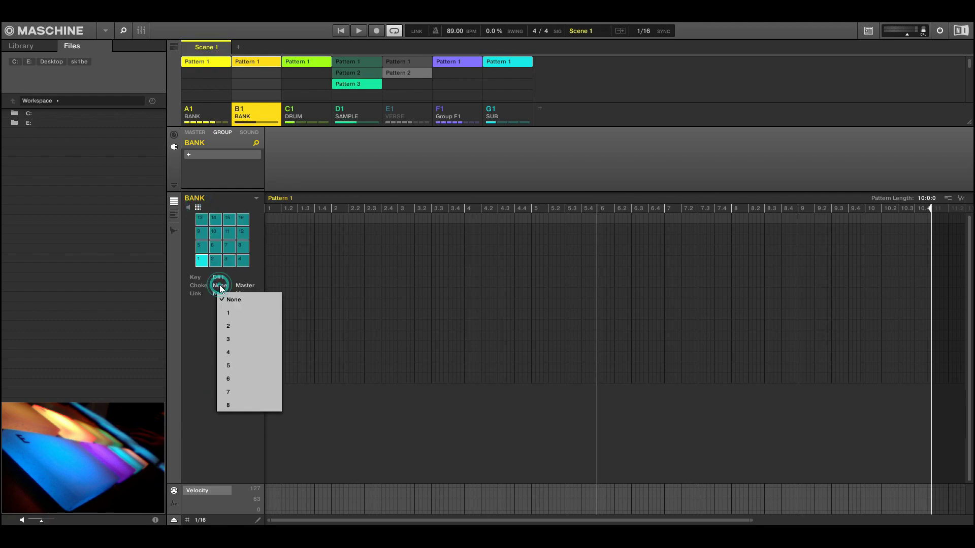
left_click(239, 315)
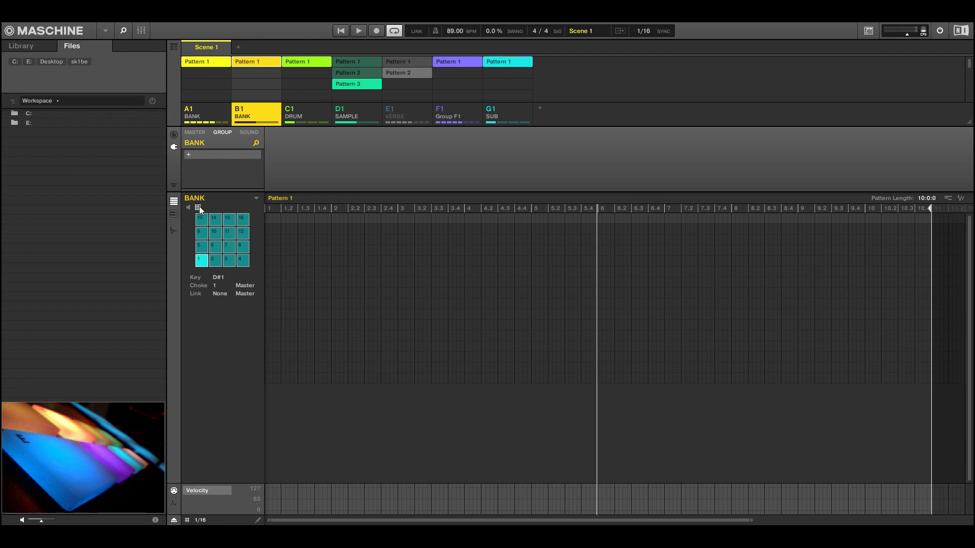
left_click(198, 207)
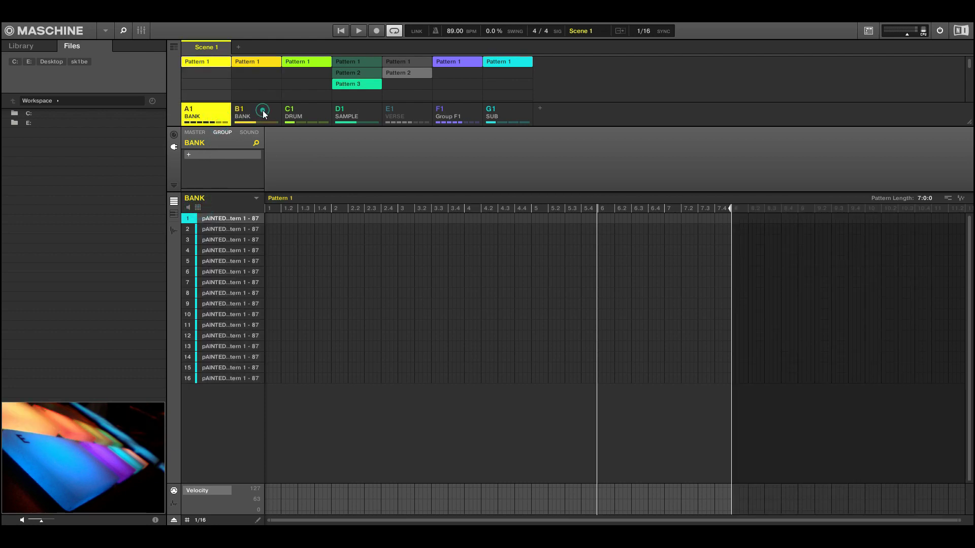
- Set the tune of sound 1 in bank group B1 to -11.00 and adjust the tune of sound 11
left_click(250, 132)
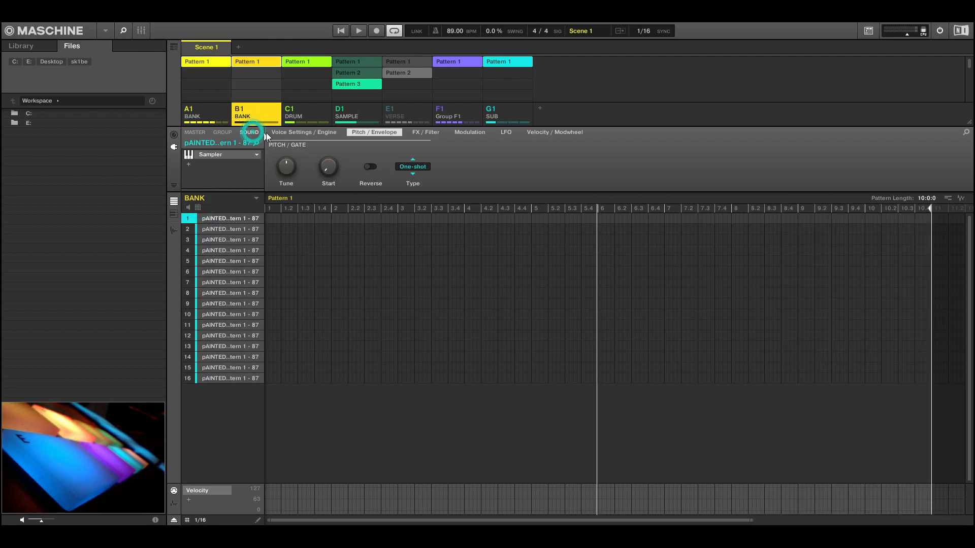
left_click_drag(286, 174, 286, 193)
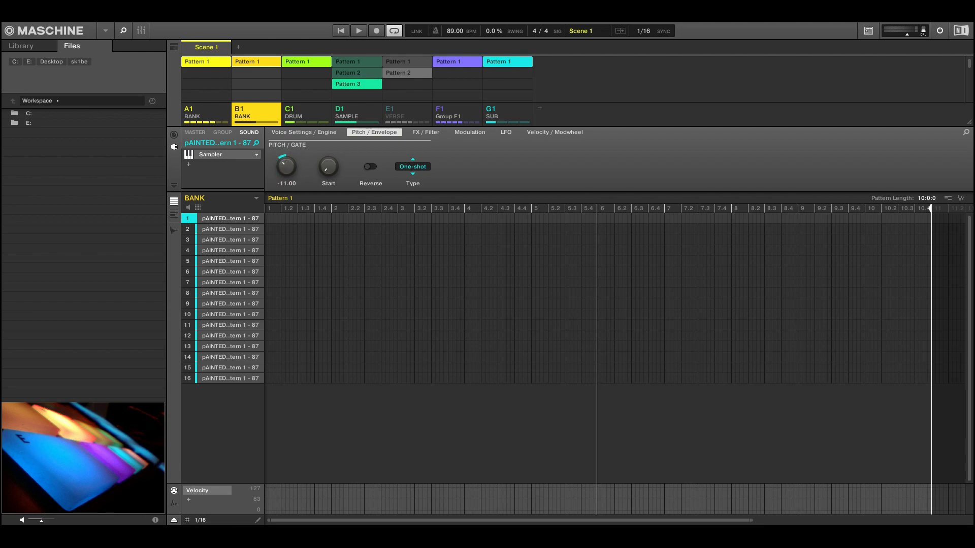
left_click(231, 271)
left_click(239, 261)
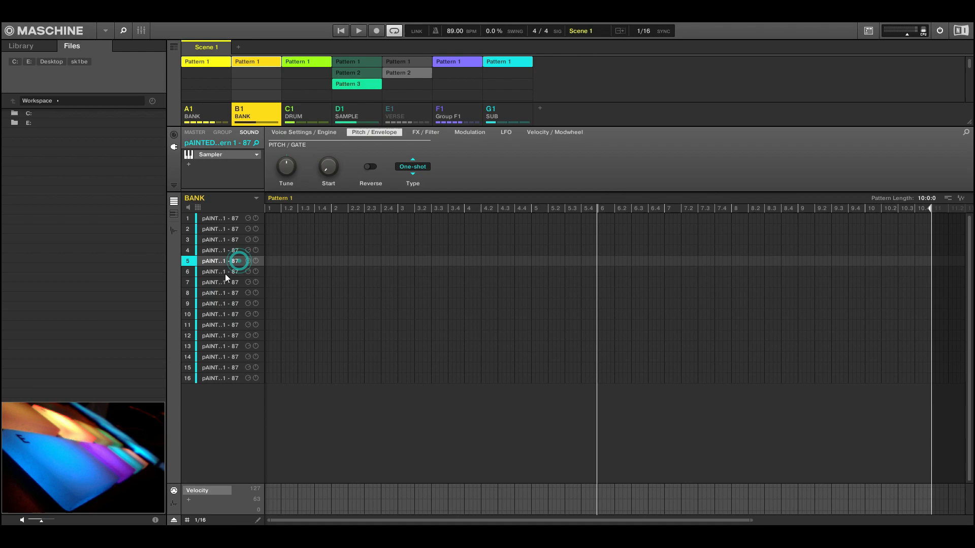
left_click(234, 327)
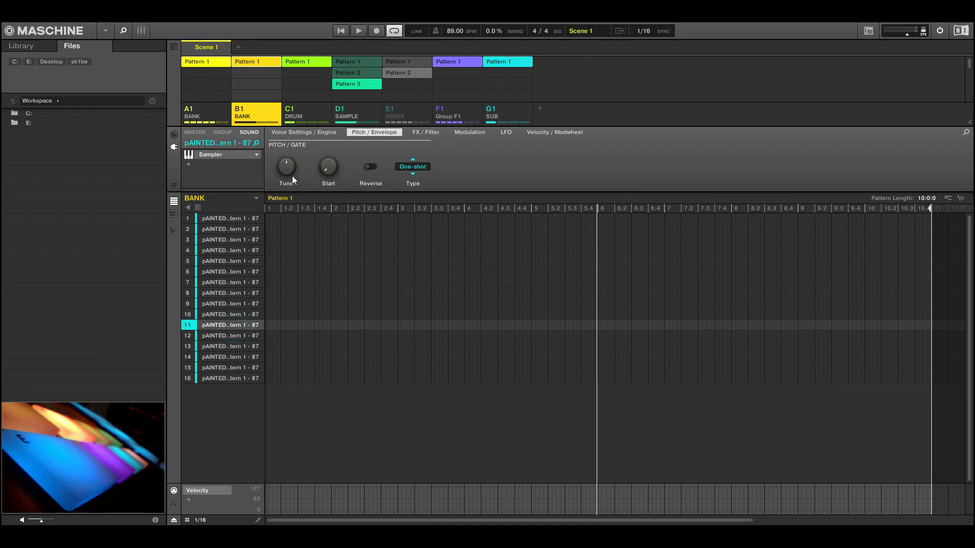
left_click_drag(287, 168, 287, 189)
left_click(189, 165)
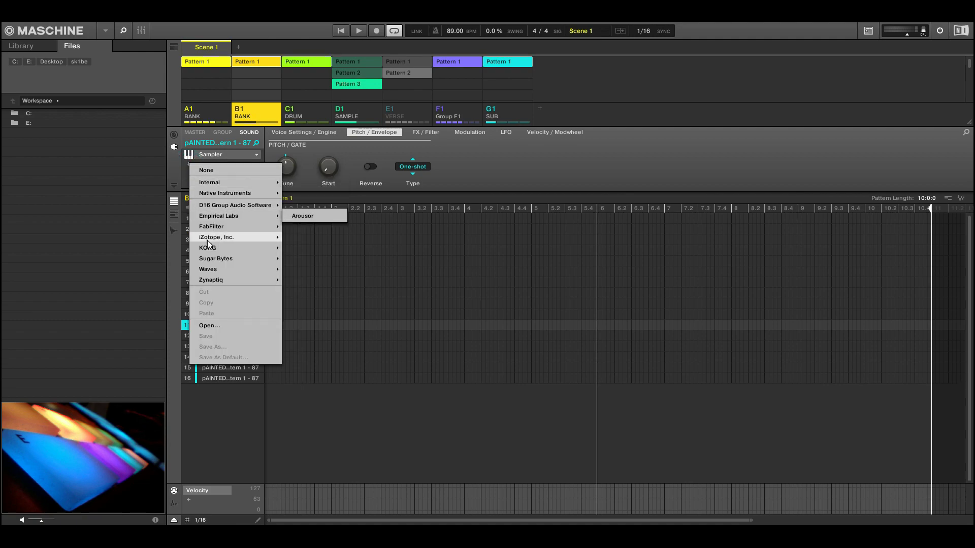
left_click(560, 173)
left_click(253, 242)
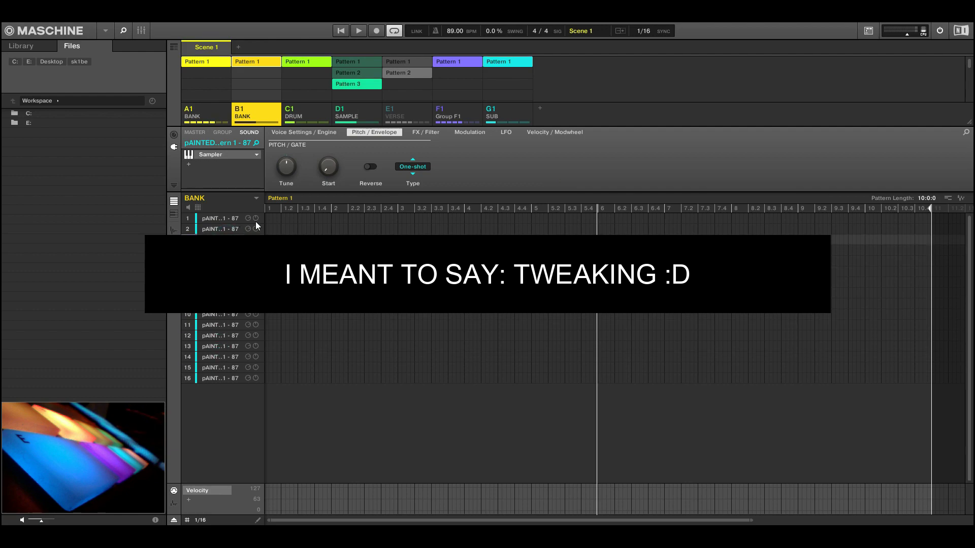
left_click(420, 167)
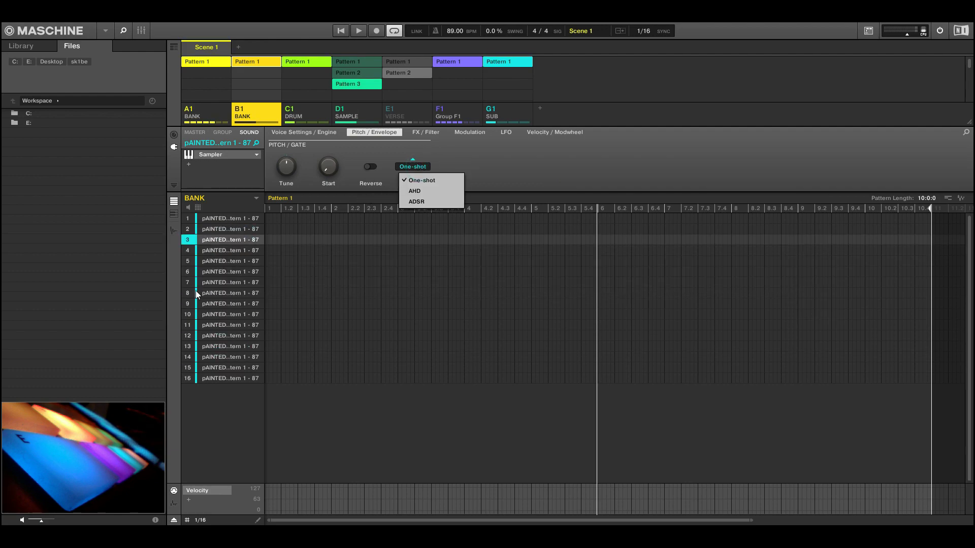
- Set the sampler envelope type of sound 7 in bank group B1 to ADSR
left_click(212, 281)
left_click(216, 279)
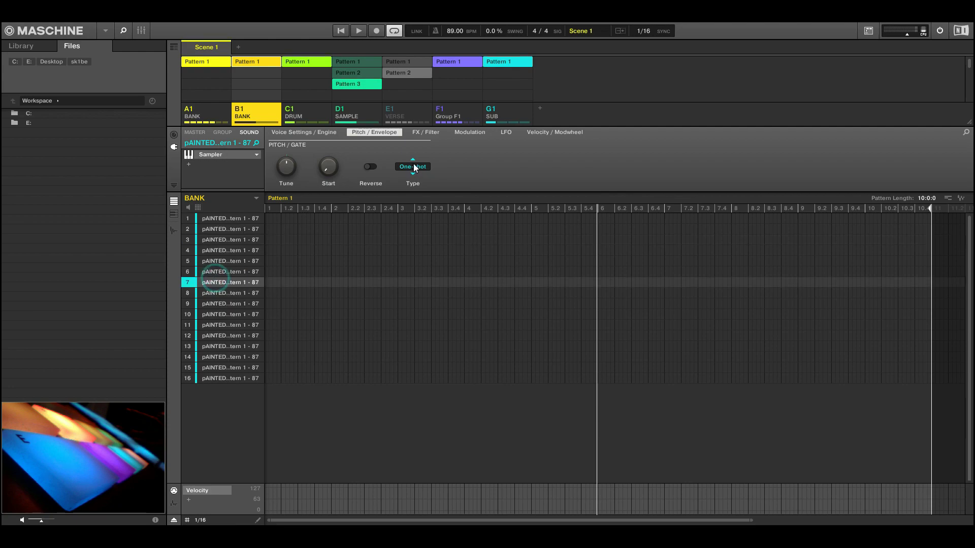
left_click(414, 168)
left_click(413, 199)
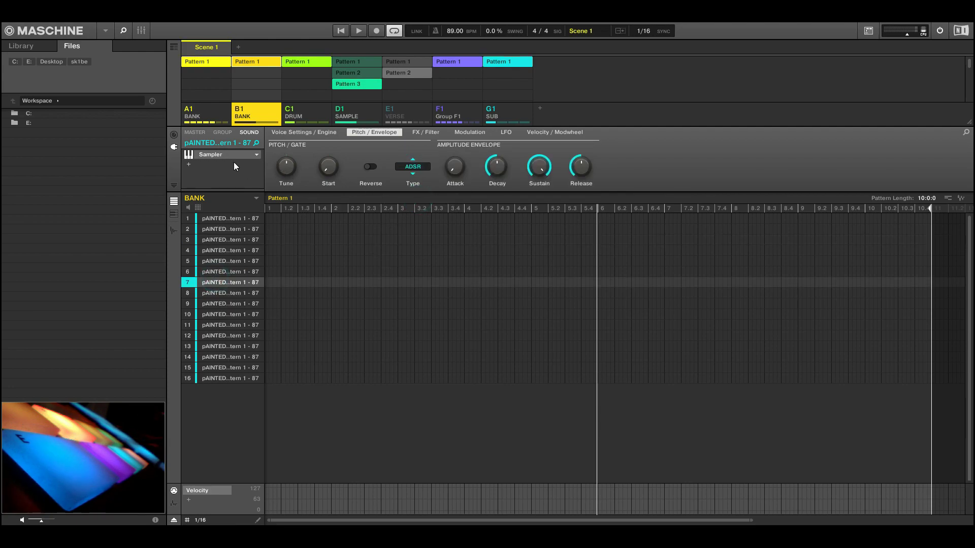
key("Left")
key("Right")
key("Left")
- Examine the note patterns of Group F1 and the VERSE group in the pattern editor
left_click(471, 117)
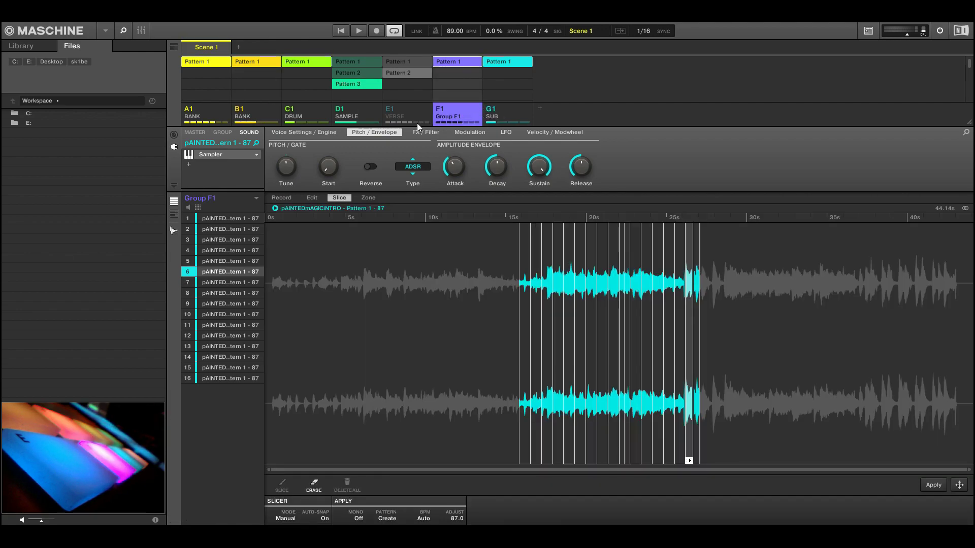
key("F9")
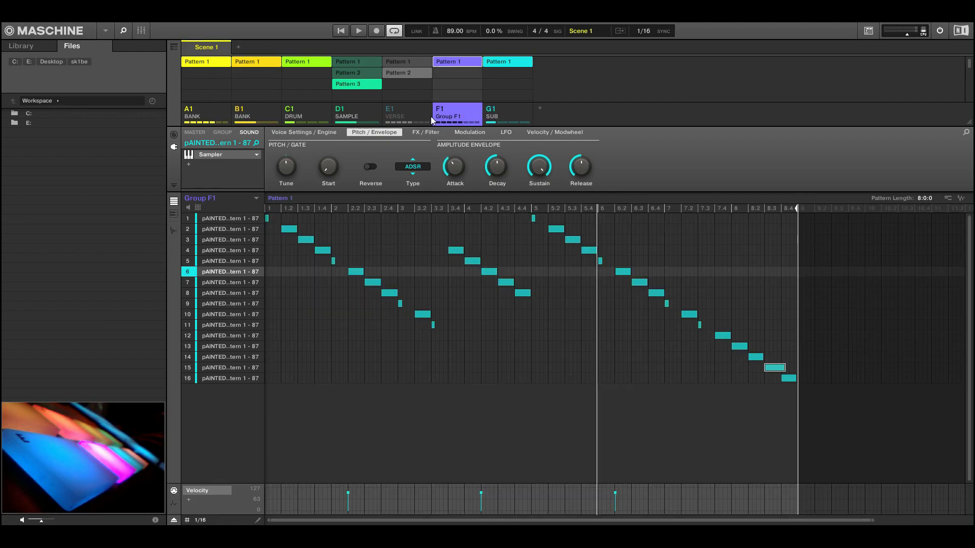
left_click(416, 118)
key("F9")
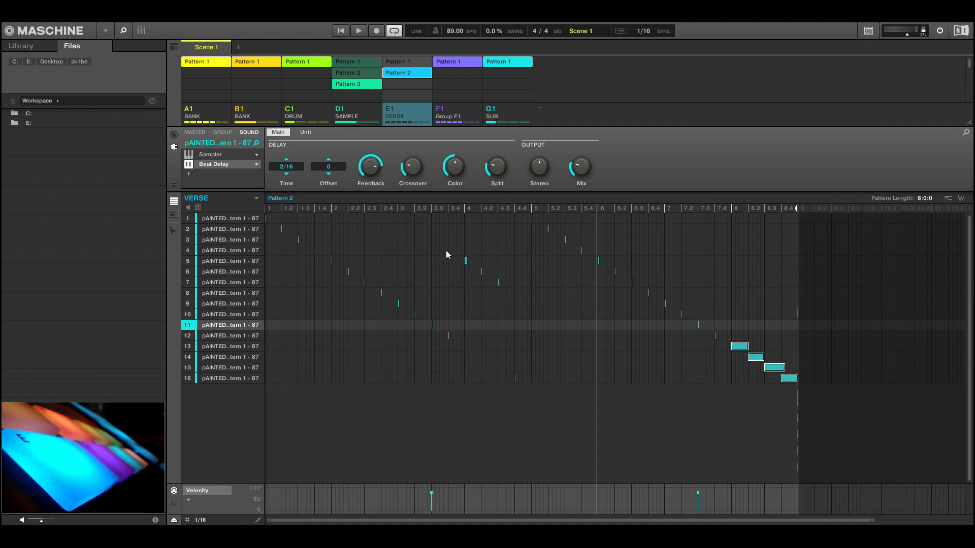
left_click(462, 109)
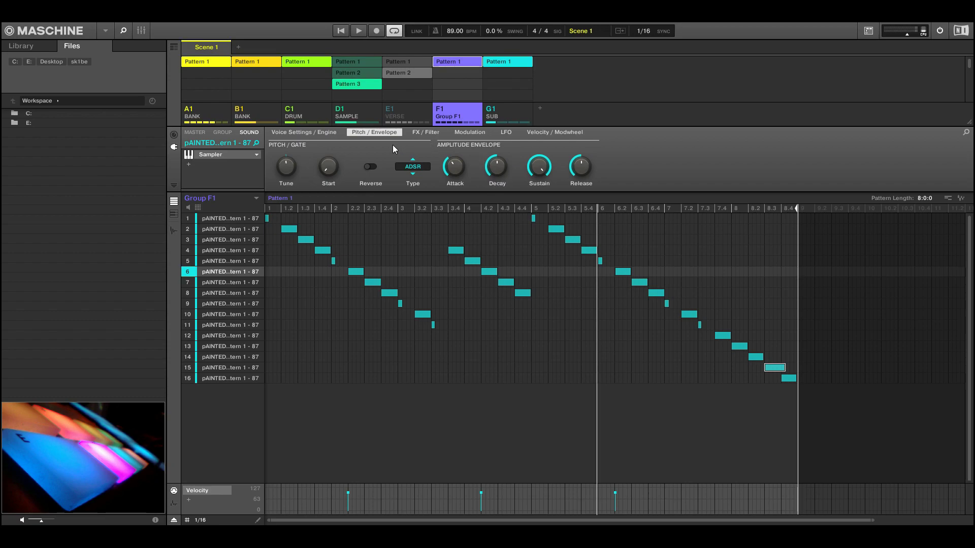
- Play Scene 1, mute the SAMPLE group, and audition VERSE and Group F1 in turn by toggling their mutes, ending with VERSE muted
key("space")
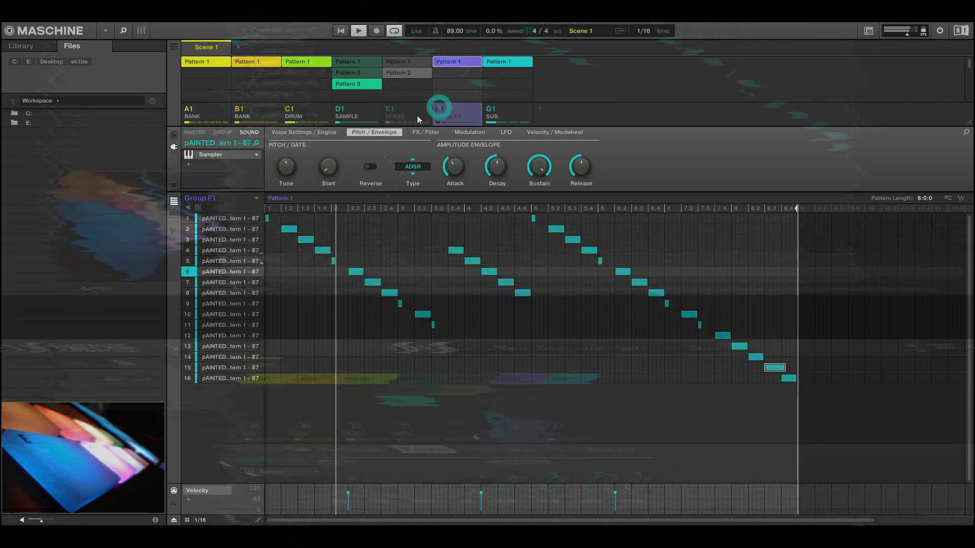
left_click(392, 115)
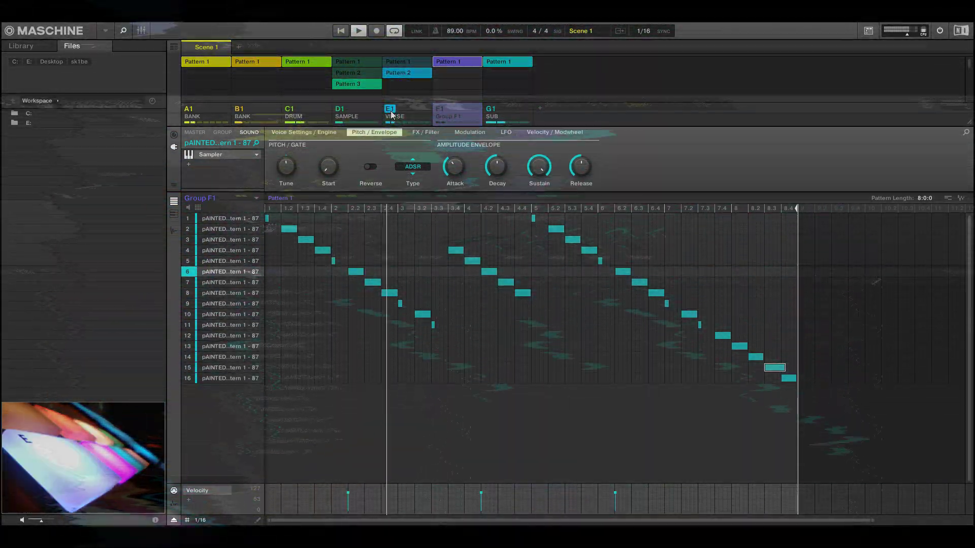
left_click(401, 114)
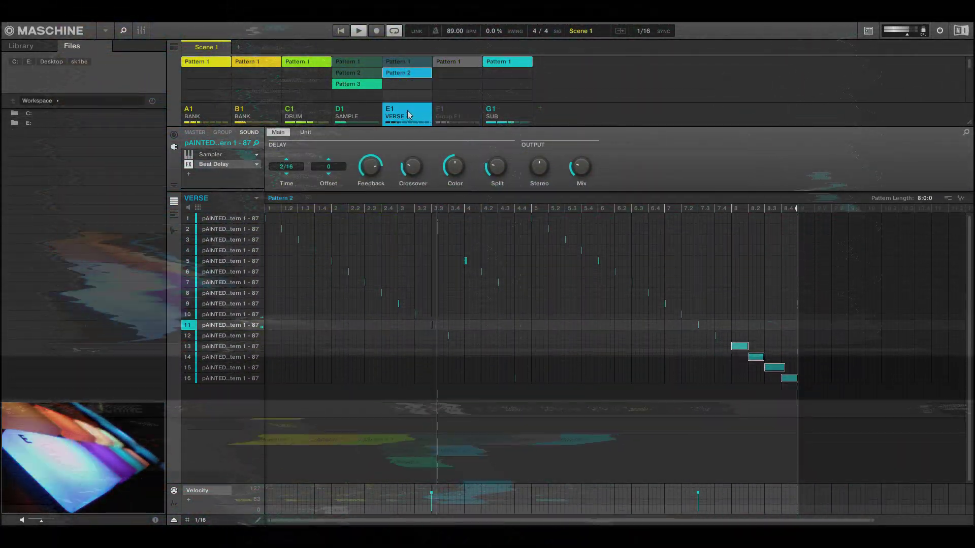
left_click(342, 111)
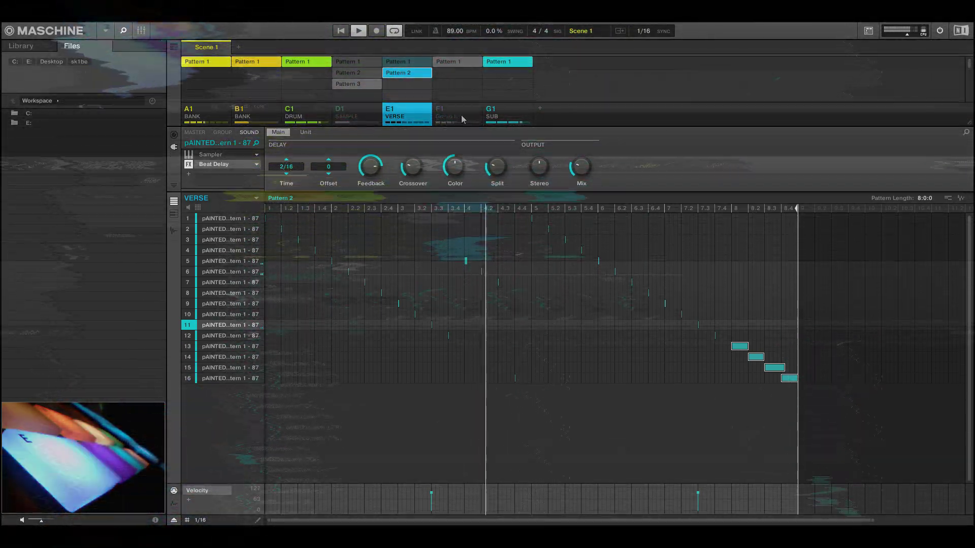
left_click(456, 114)
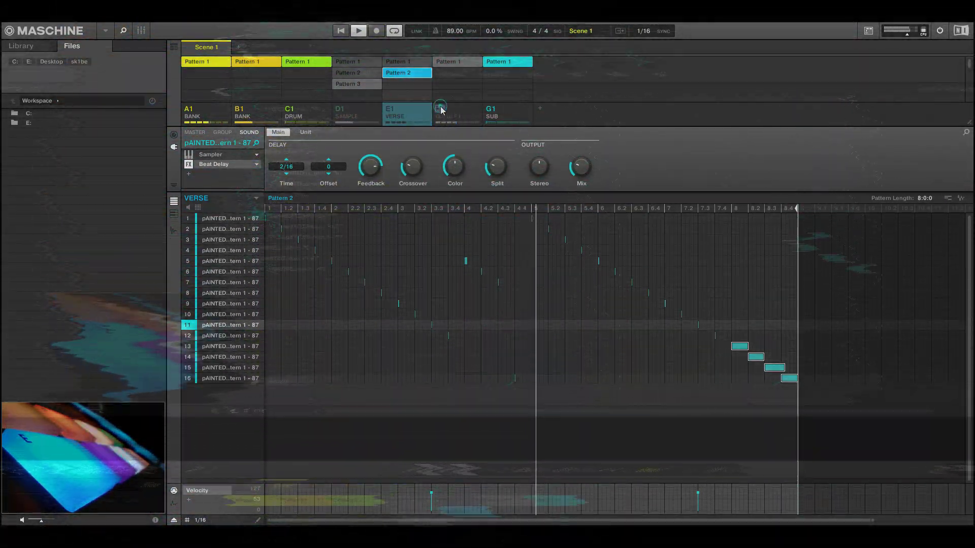
left_click(470, 113)
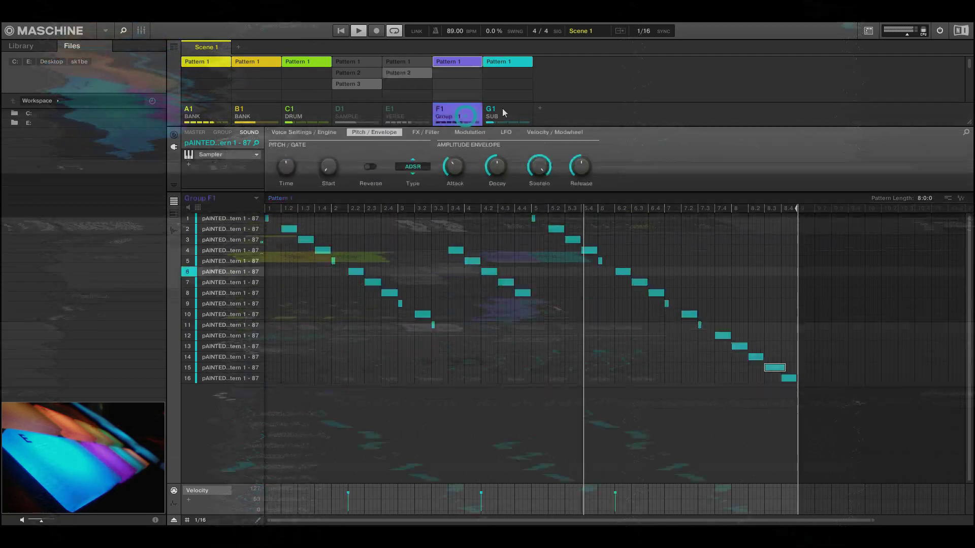